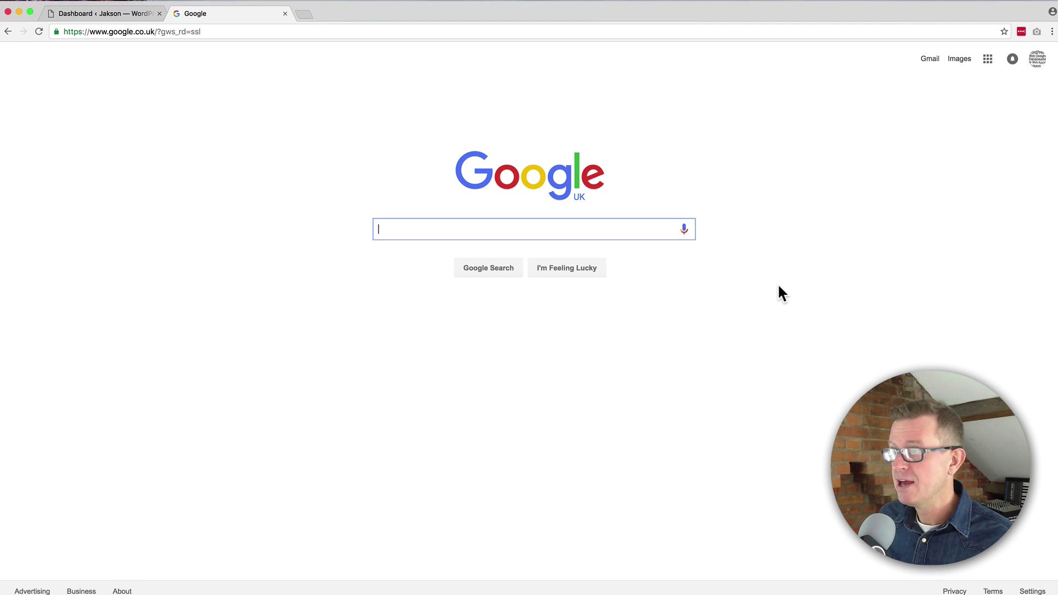
Step: Copy the Google Analytics sign-up link from the TextEdit notes and load it in Chrome
{"action": "key", "text": "super+Tab"}
{"action": "left_click", "coordinate": [553, 303]}
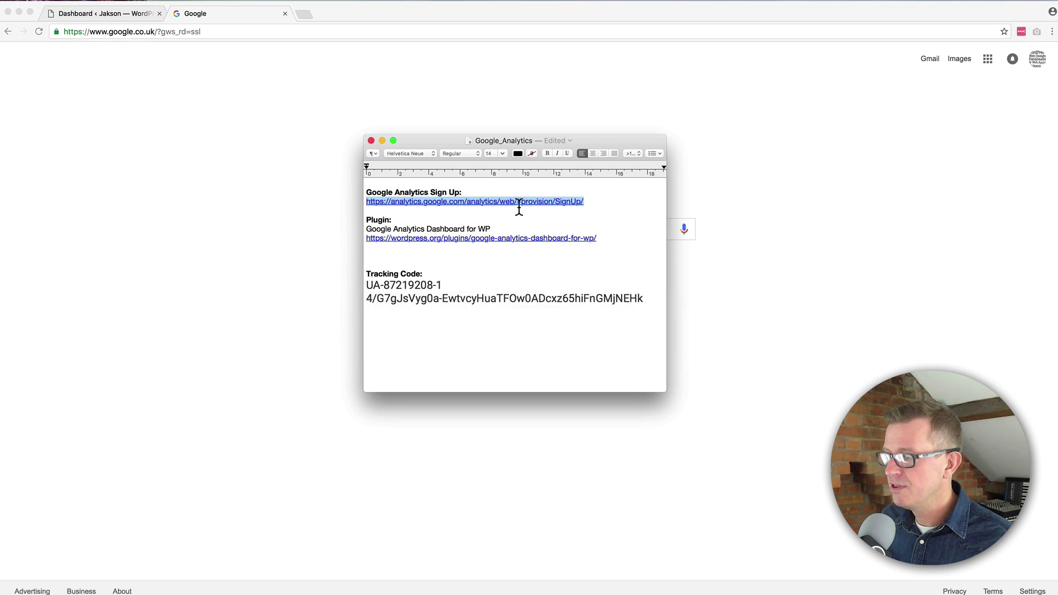
{"action": "right_click", "coordinate": [515, 200]}
{"action": "left_click", "coordinate": [556, 217]}
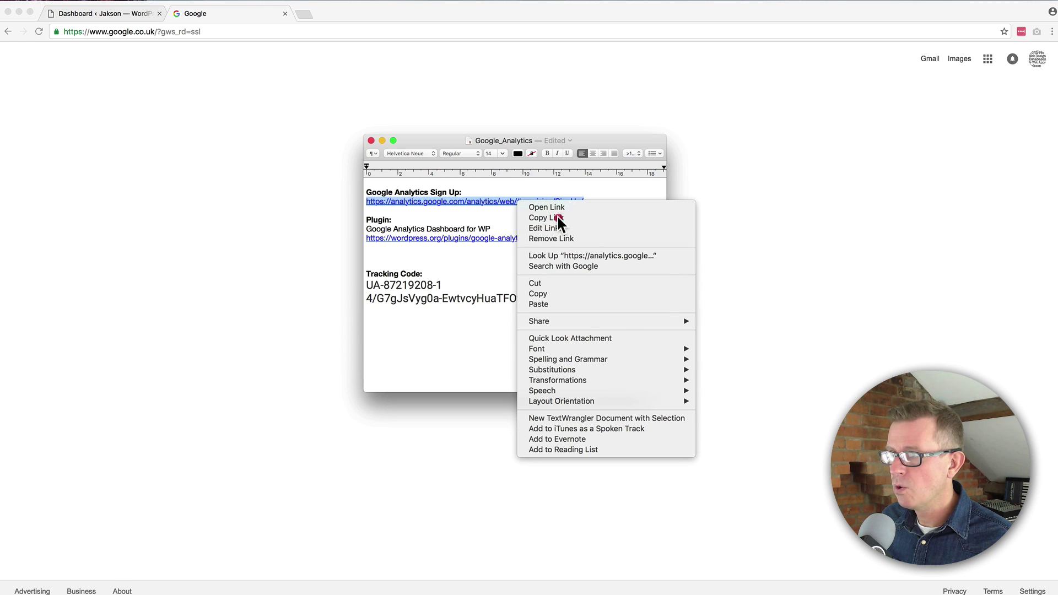
{"action": "left_click", "coordinate": [250, 26]}
{"action": "key", "text": "super+v"}
{"action": "key", "text": "Return"}
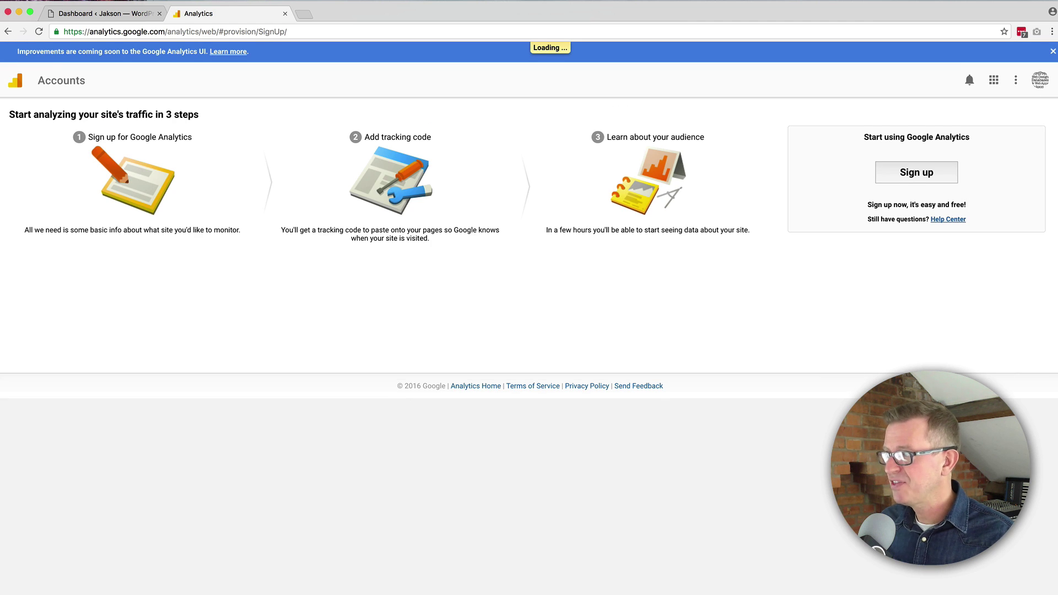
Step: Sign up and enter the Jakson account, website name WP Jakson, and URL wpjakson.com
{"action": "left_click", "coordinate": [915, 175]}
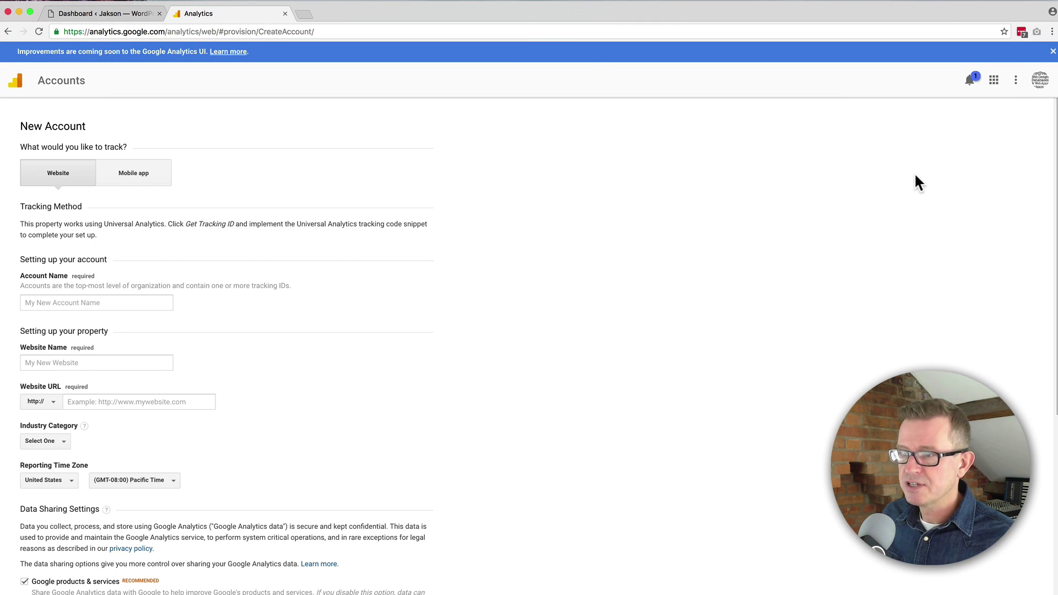
{"action": "left_click", "coordinate": [56, 303]}
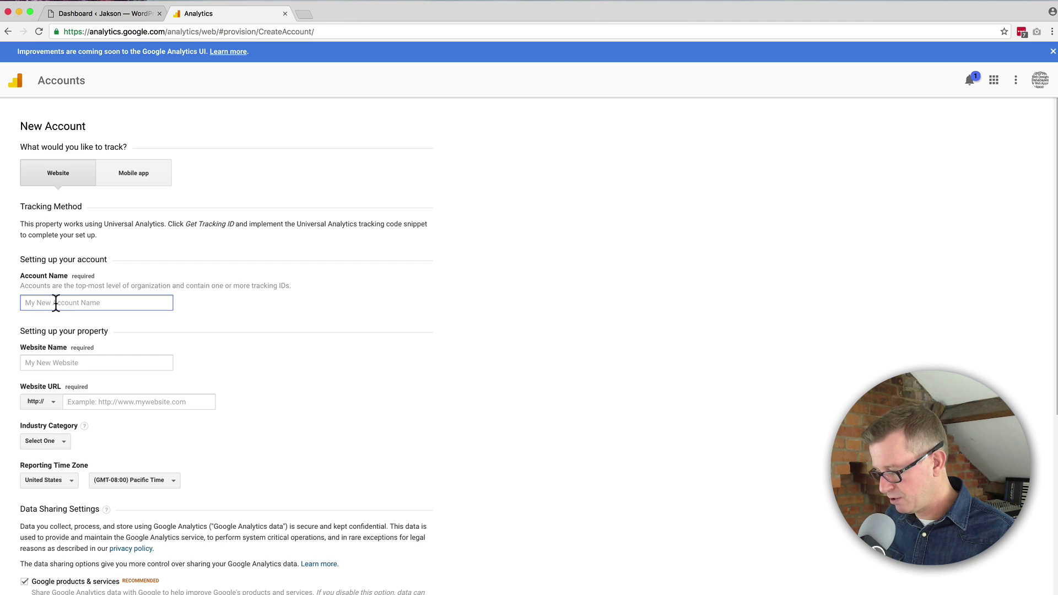
{"action": "type", "text": "Jakson"}
{"action": "left_click", "coordinate": [52, 363]}
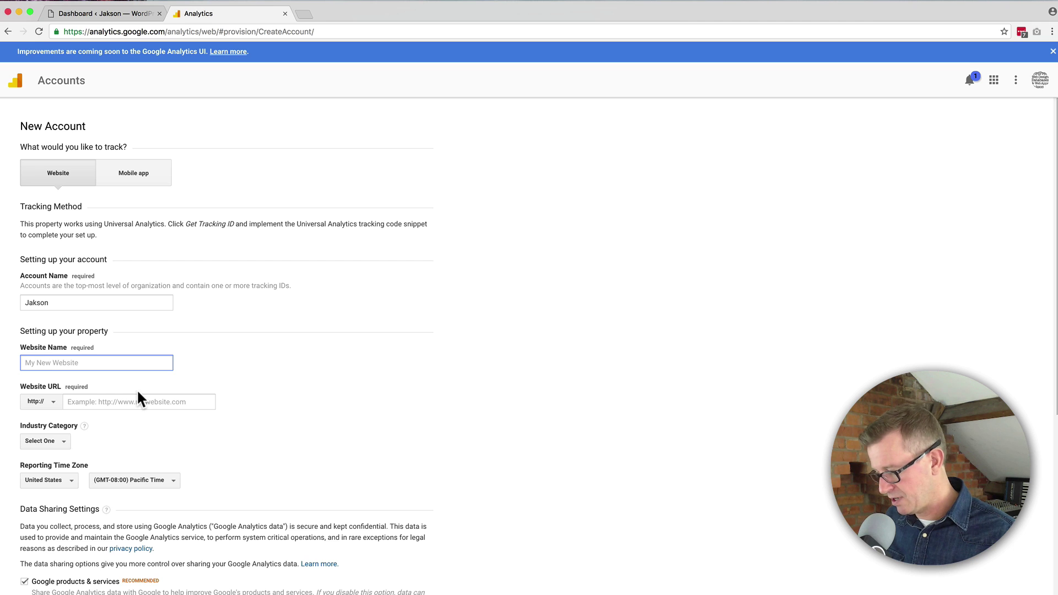
{"action": "type", "text": "WP Jakson"}
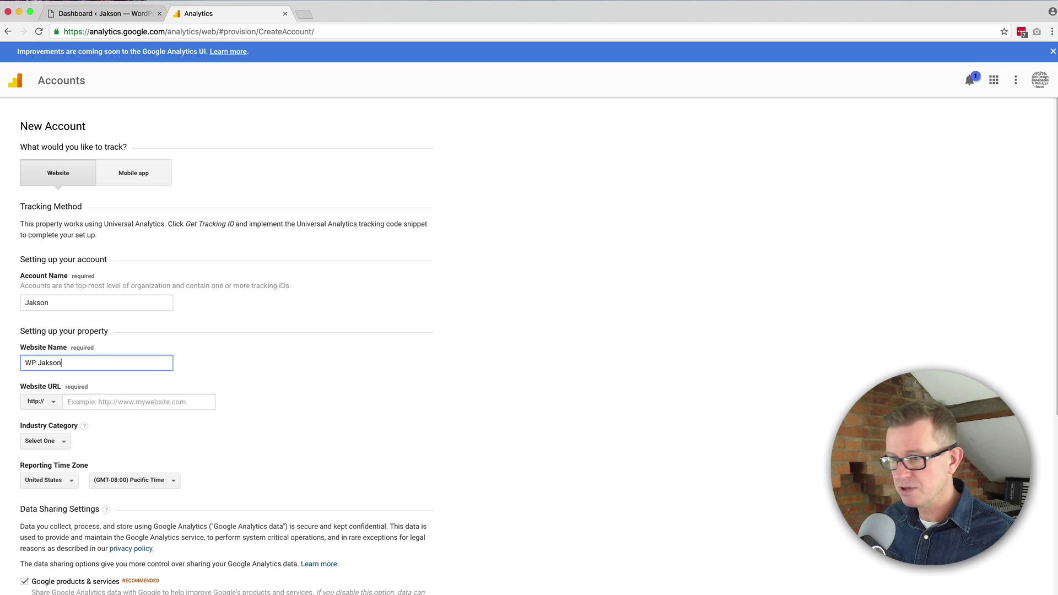
{"action": "left_click", "coordinate": [135, 401]}
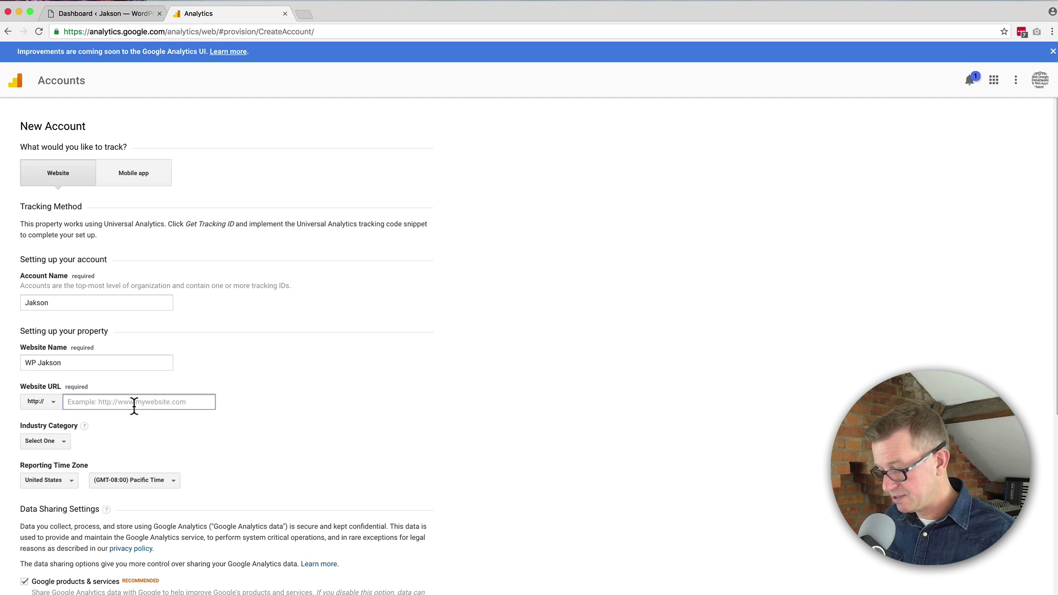
{"action": "type", "text": "wpjakson.com"}
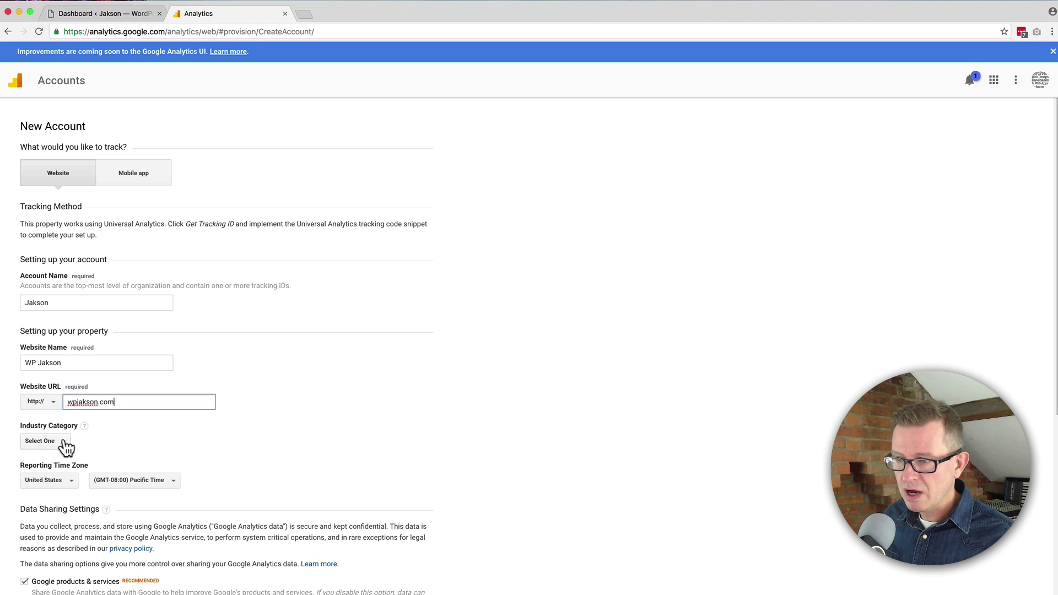
Step: Choose Internet and Telecom as the industry and United Kingdom as the reporting time zone
{"action": "left_click", "coordinate": [65, 442]}
{"action": "scroll", "coordinate": [73, 507], "scroll_direction": "down", "scroll_amount": 3}
{"action": "scroll", "coordinate": [75, 508], "scroll_direction": "down", "scroll_amount": 4}
{"action": "left_click", "coordinate": [67, 518]}
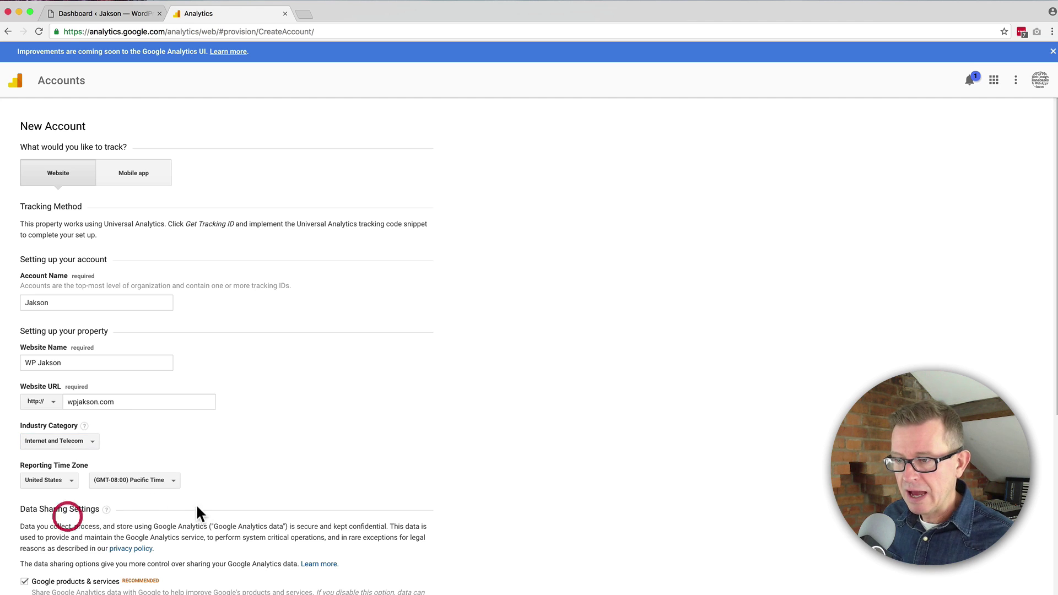
{"action": "left_click", "coordinate": [30, 480]}
{"action": "scroll", "coordinate": [72, 417], "scroll_direction": "down", "scroll_amount": 10}
{"action": "scroll", "coordinate": [72, 417], "scroll_direction": "down", "scroll_amount": 20}
{"action": "scroll", "coordinate": [70, 408], "scroll_direction": "up", "scroll_amount": 4}
{"action": "scroll", "coordinate": [70, 408], "scroll_direction": "up", "scroll_amount": 1}
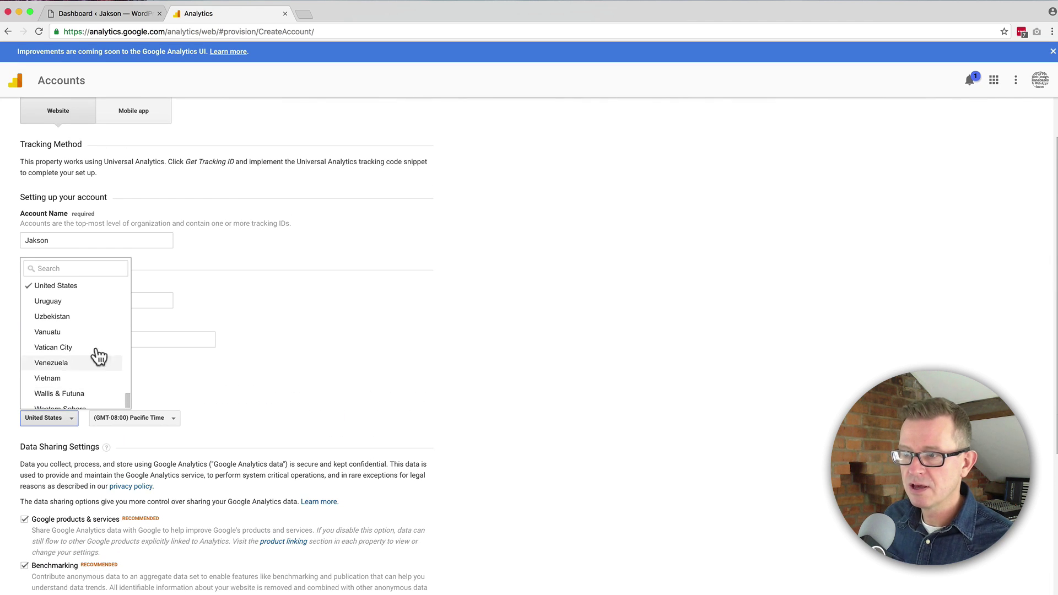
{"action": "scroll", "coordinate": [71, 367], "scroll_direction": "up", "scroll_amount": 3}
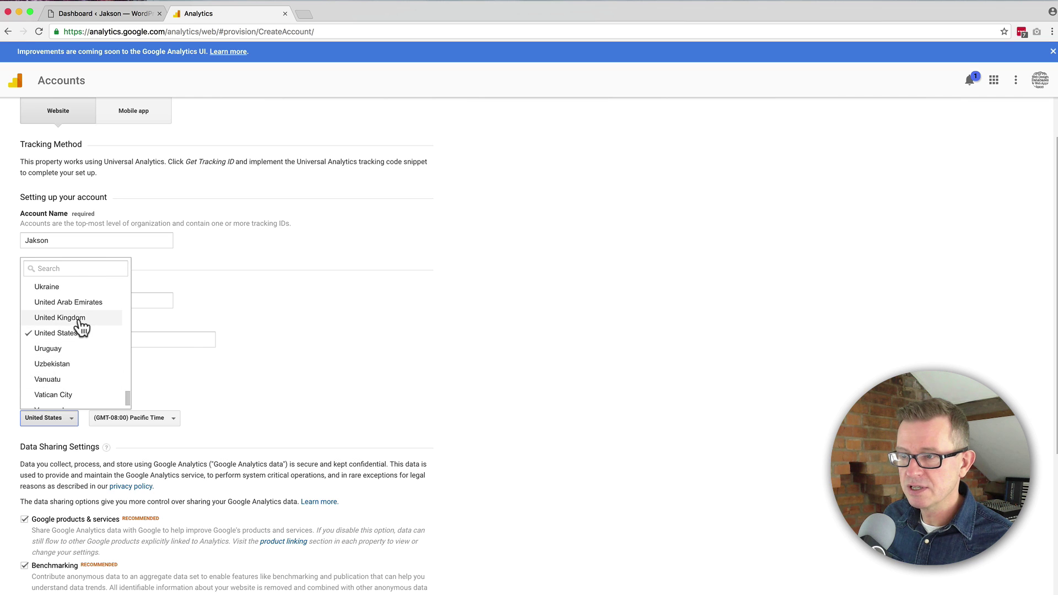
{"action": "left_click", "coordinate": [78, 319]}
{"action": "scroll", "coordinate": [384, 390], "scroll_direction": "down", "scroll_amount": 5}
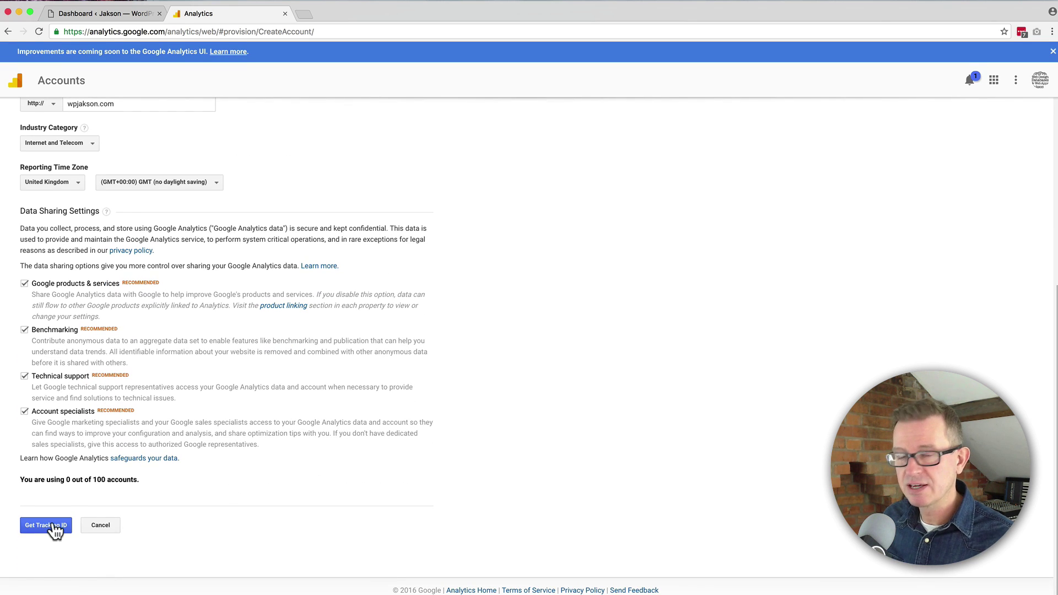
Step: Request the tracking ID and accept the Google Analytics terms of service
{"action": "left_click", "coordinate": [51, 522]}
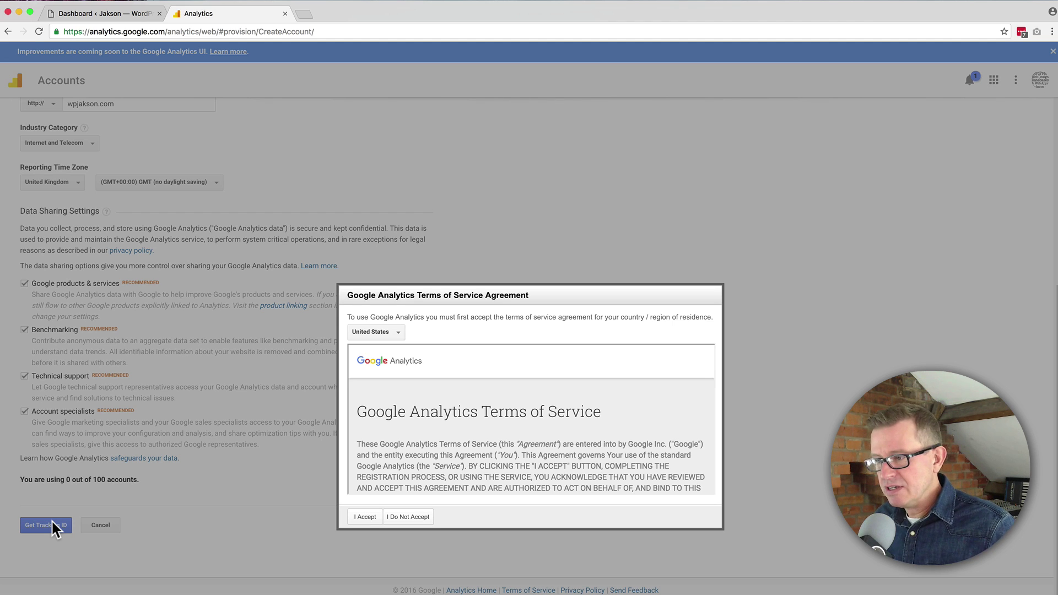
{"action": "left_click", "coordinate": [365, 517]}
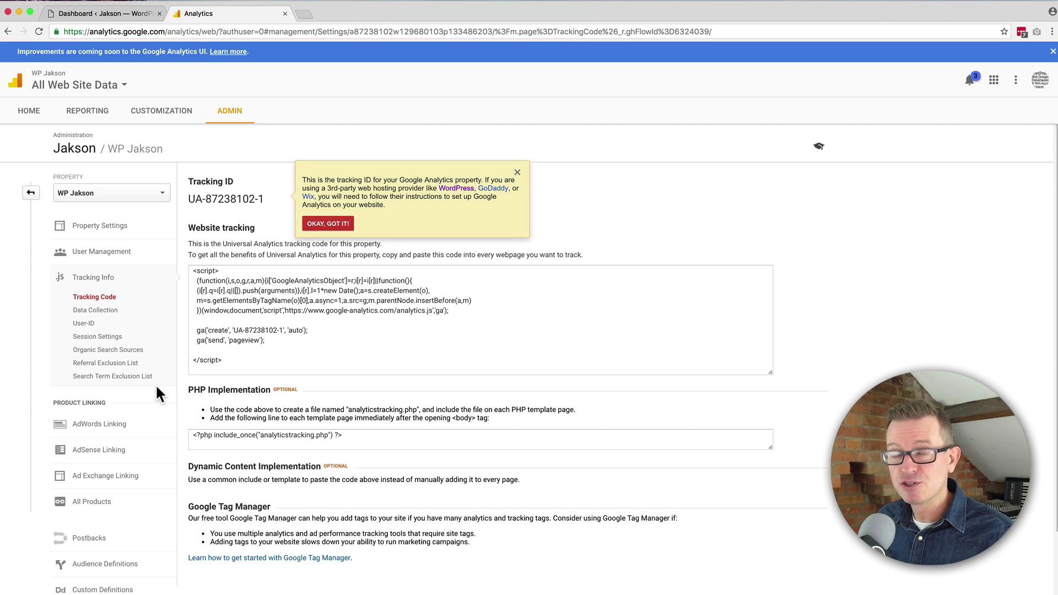
Step: Go to the Add New Plugins page in the WordPress dashboard
{"action": "left_click", "coordinate": [91, 13]}
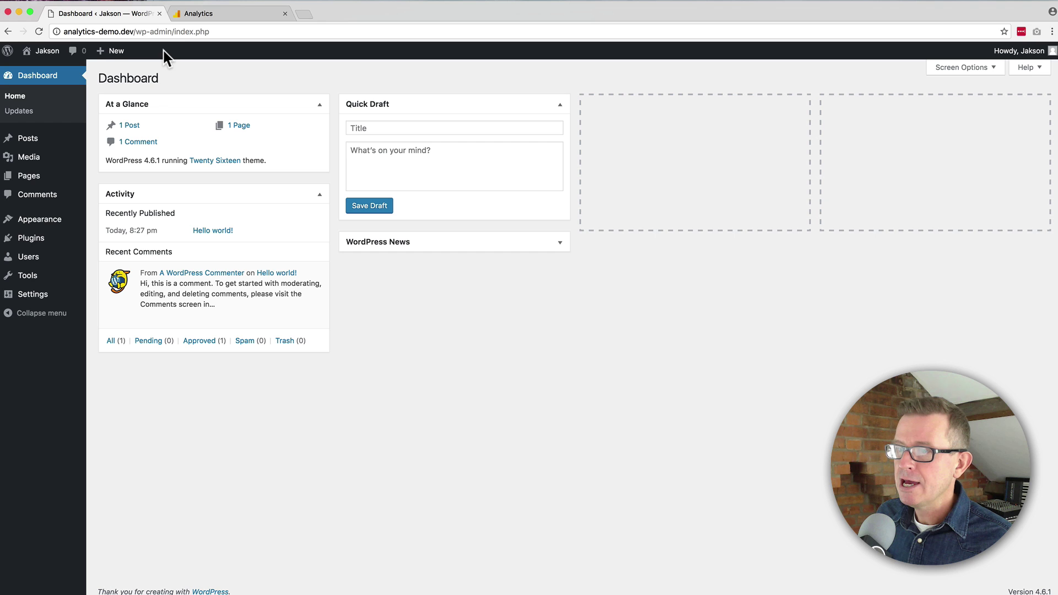
{"action": "mouse_move", "coordinate": [37, 241]}
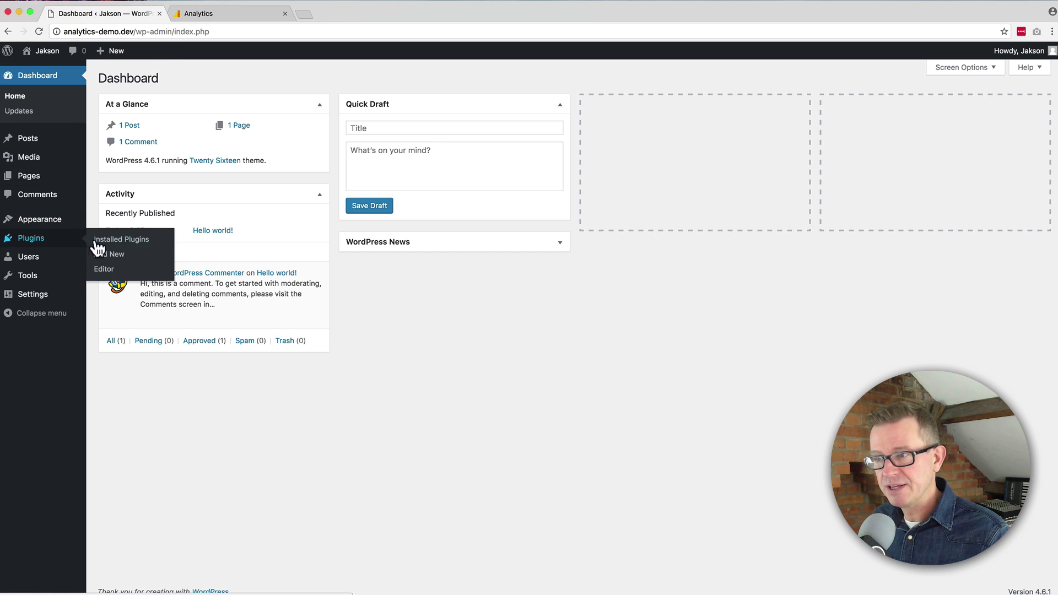
{"action": "left_click", "coordinate": [114, 255]}
Step: Search plugins for 'Google Analytics Dashboard for WP', copied from the TextEdit notes
{"action": "key", "text": "super+Tab"}
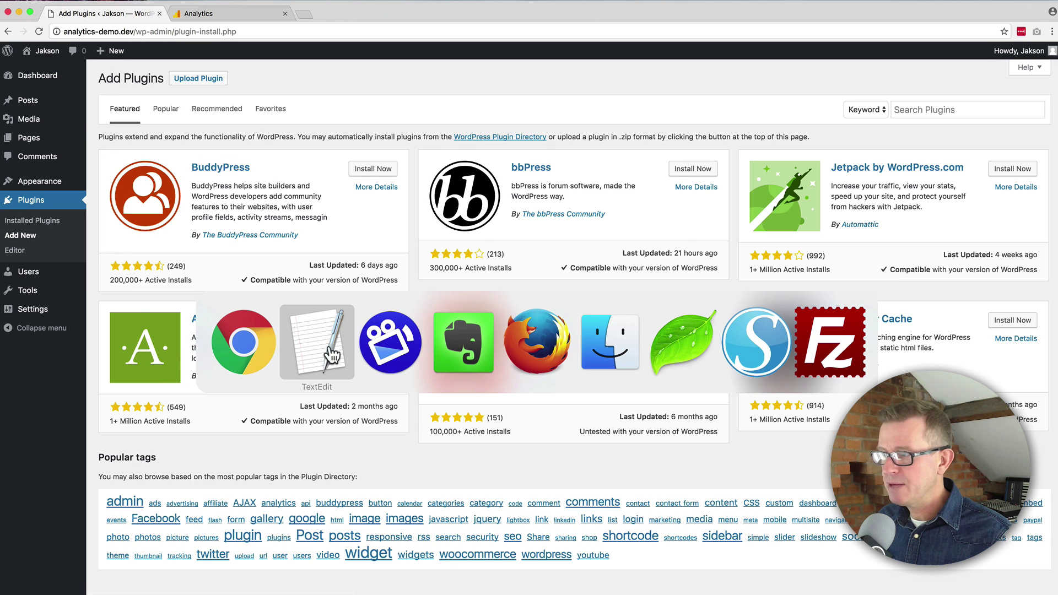
{"action": "left_click_drag", "start_coordinate": [491, 229], "coordinate": [364, 227]}
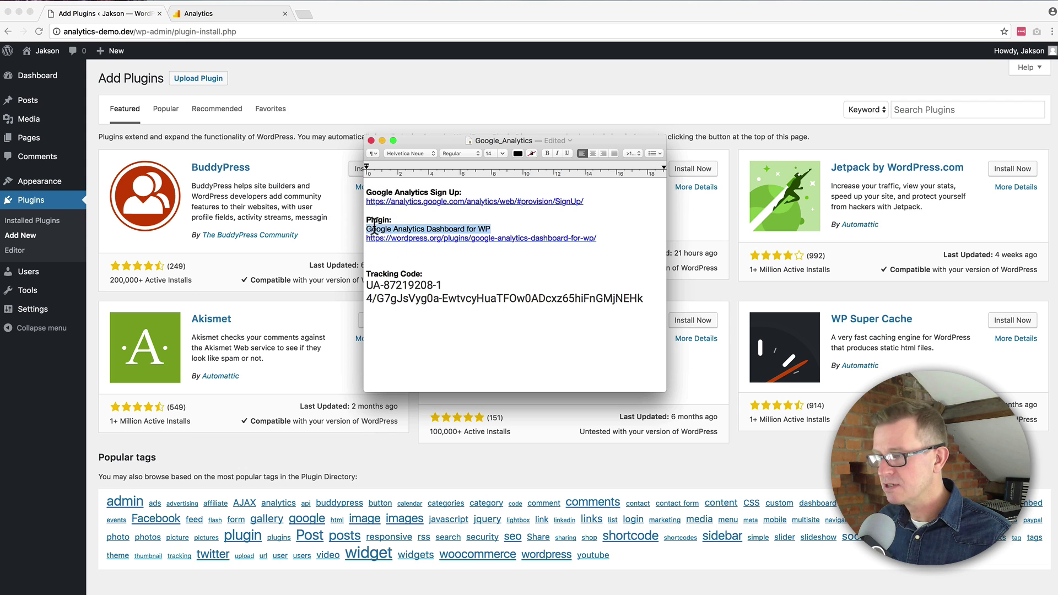
{"action": "key", "text": "super+c"}
{"action": "left_click", "coordinate": [449, 94]}
{"action": "left_click", "coordinate": [893, 108]}
{"action": "key", "text": "super+v"}
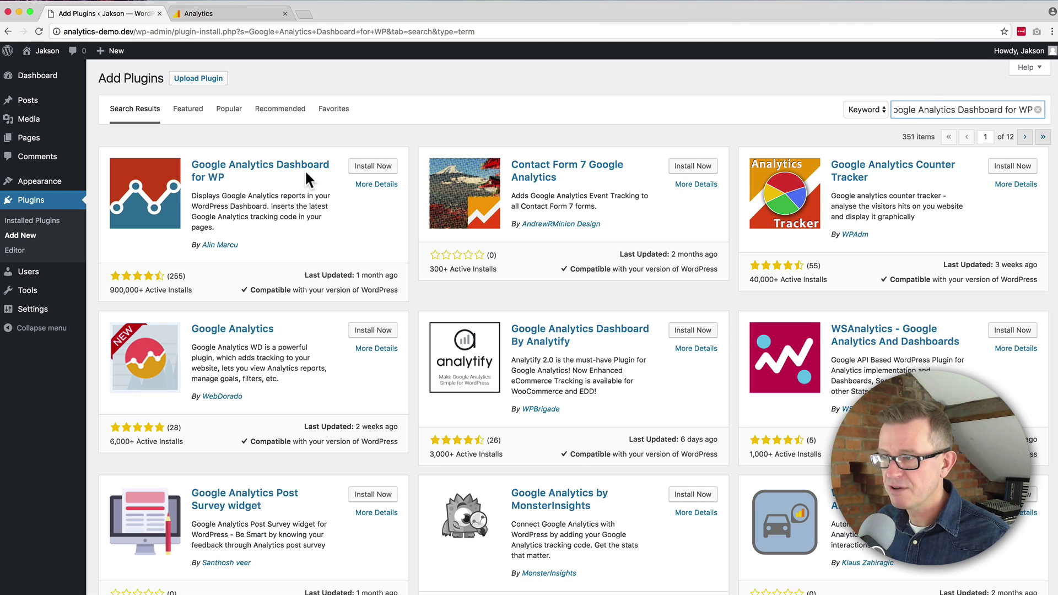
Step: Install and activate Google Analytics Dashboard for WP, then authorize it and request a Google access code
{"action": "left_click", "coordinate": [378, 170]}
{"action": "left_click", "coordinate": [379, 169]}
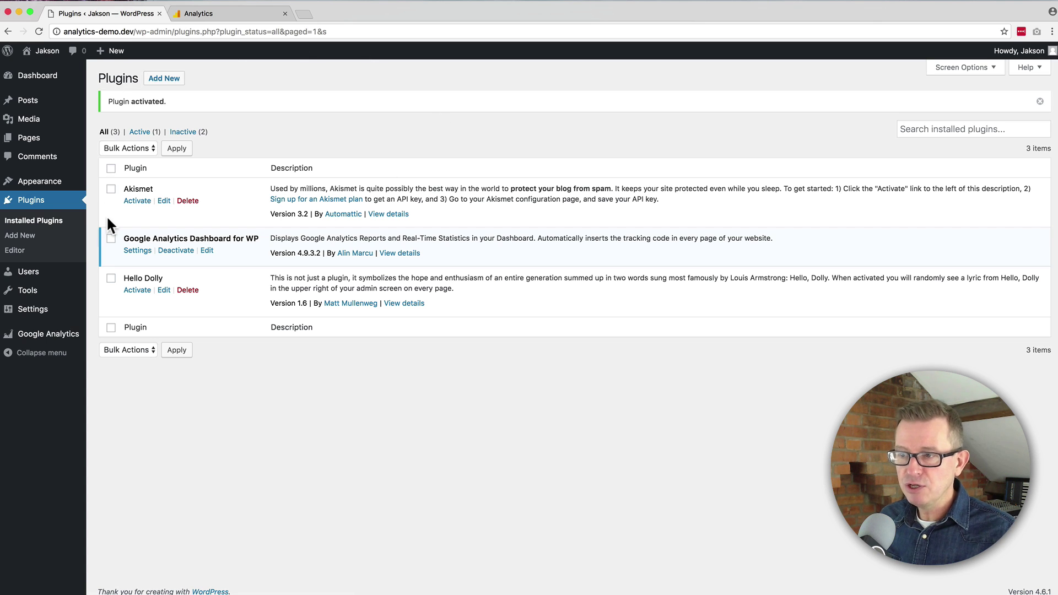
{"action": "mouse_move", "coordinate": [44, 339]}
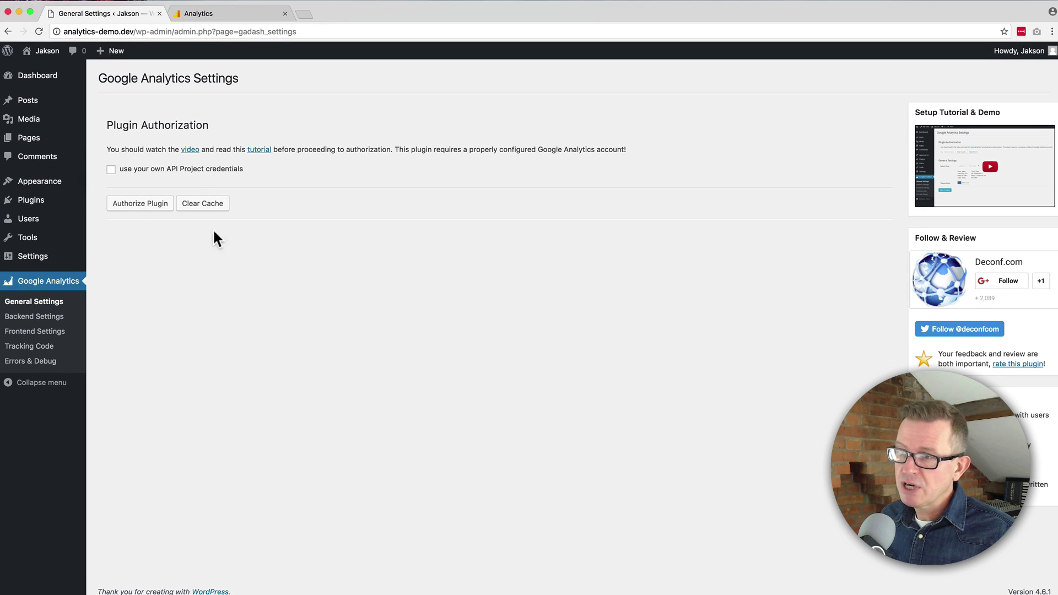
{"action": "left_click", "coordinate": [146, 204]}
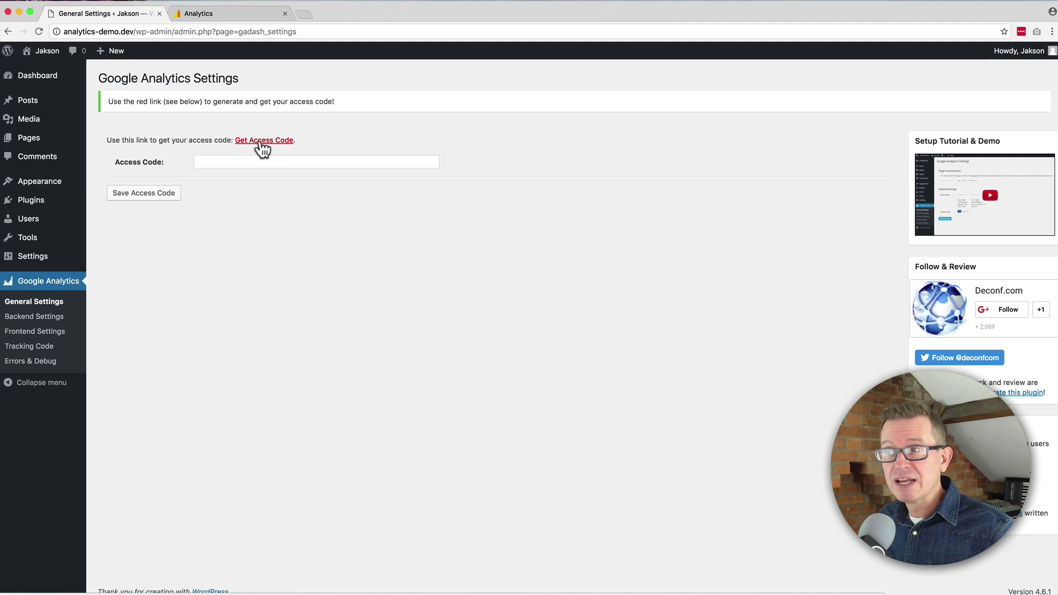
{"action": "left_click", "coordinate": [259, 140]}
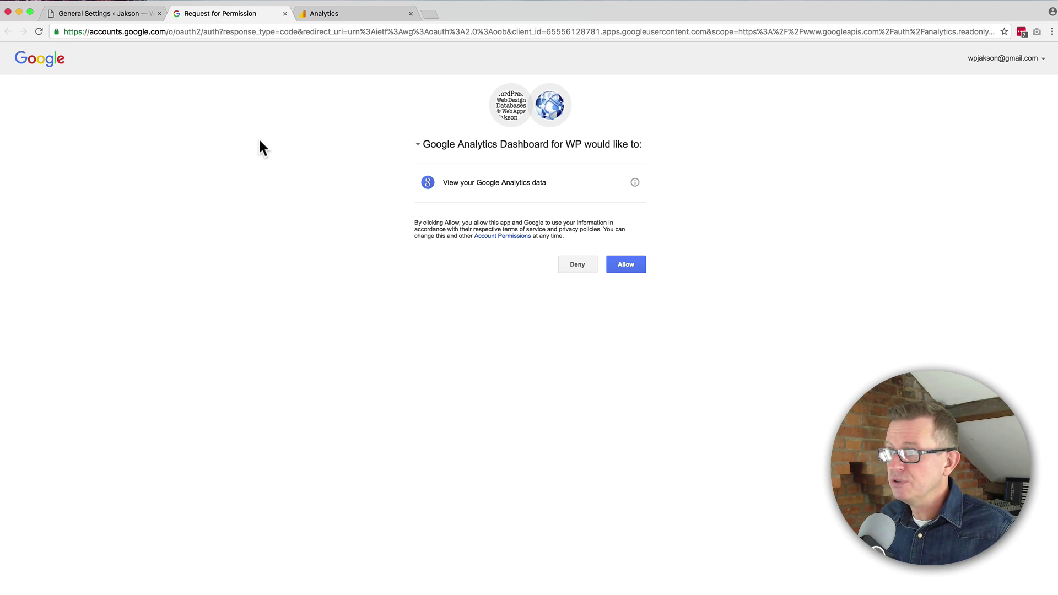
Step: Allow the plugin to view Analytics data and select the displayed access code
{"action": "left_click", "coordinate": [636, 265]}
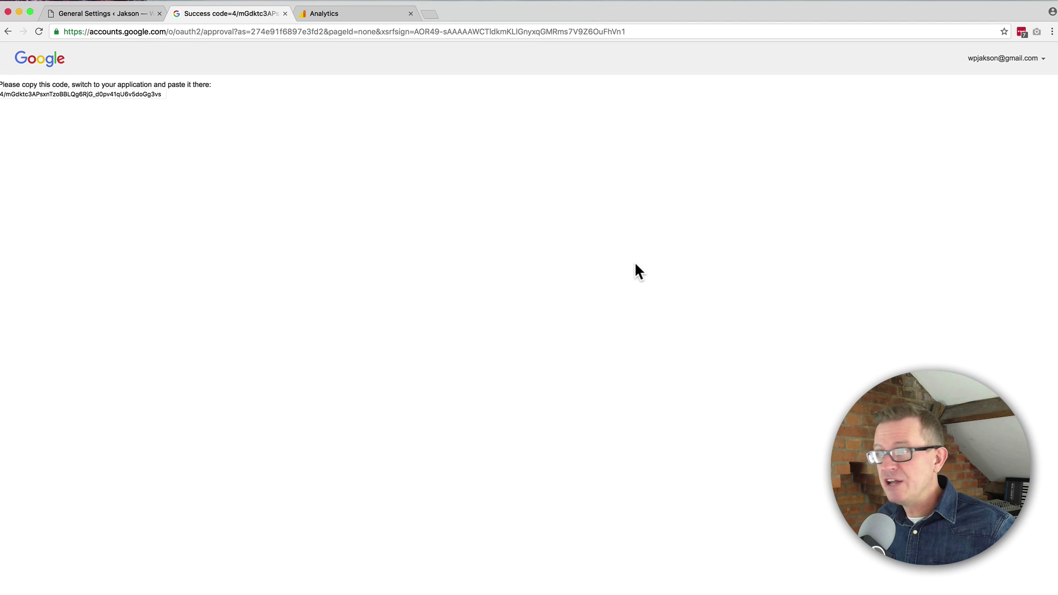
{"action": "left_click", "coordinate": [124, 93]}
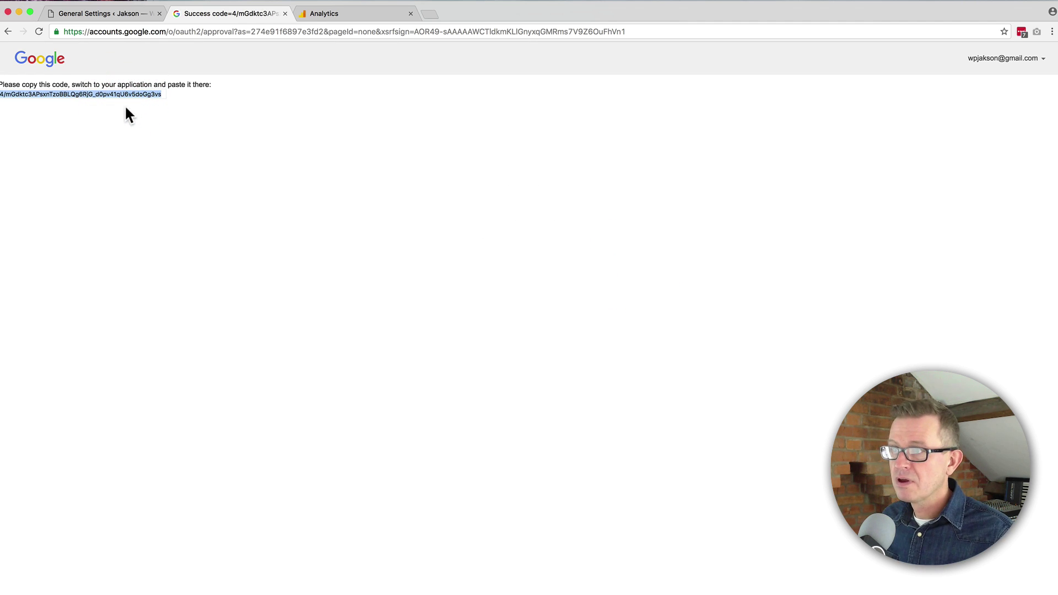
Step: Paste the access code into the plugin's settings in WordPress and save it
{"action": "left_click", "coordinate": [102, 14]}
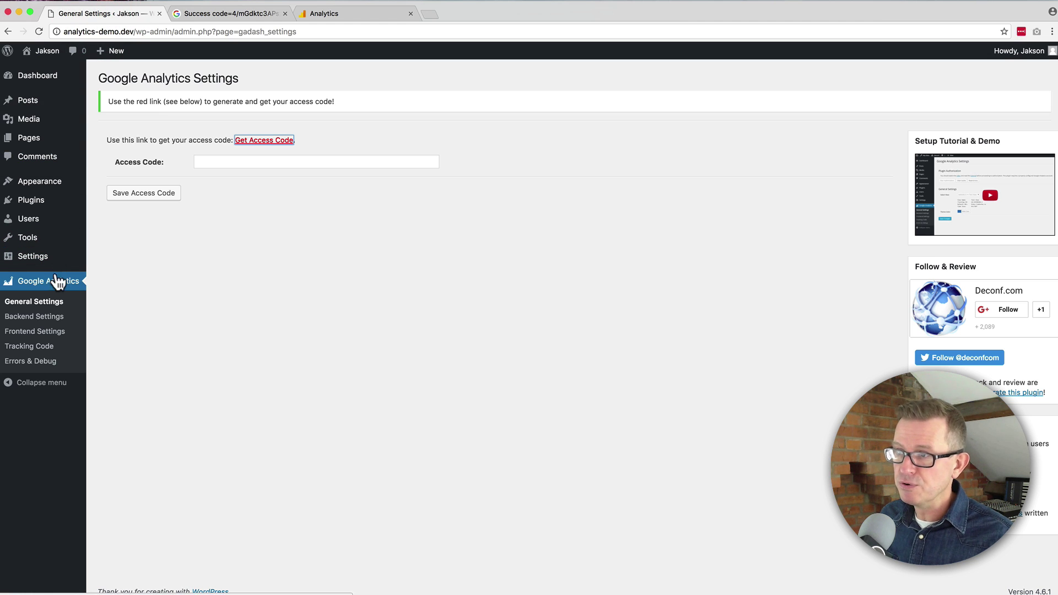
{"action": "left_click", "coordinate": [220, 161]}
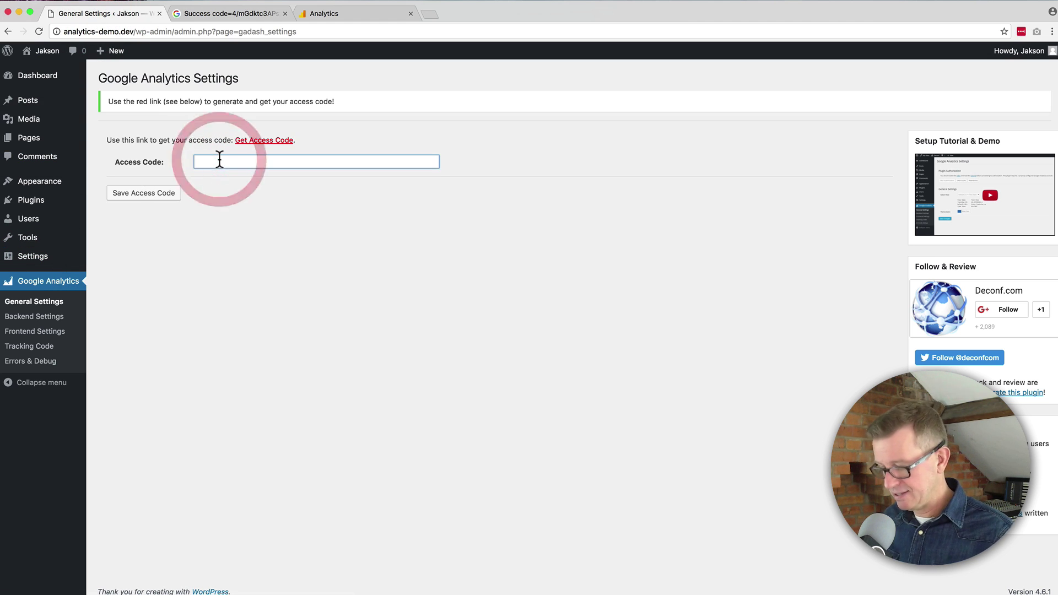
{"action": "key", "text": "super+v"}
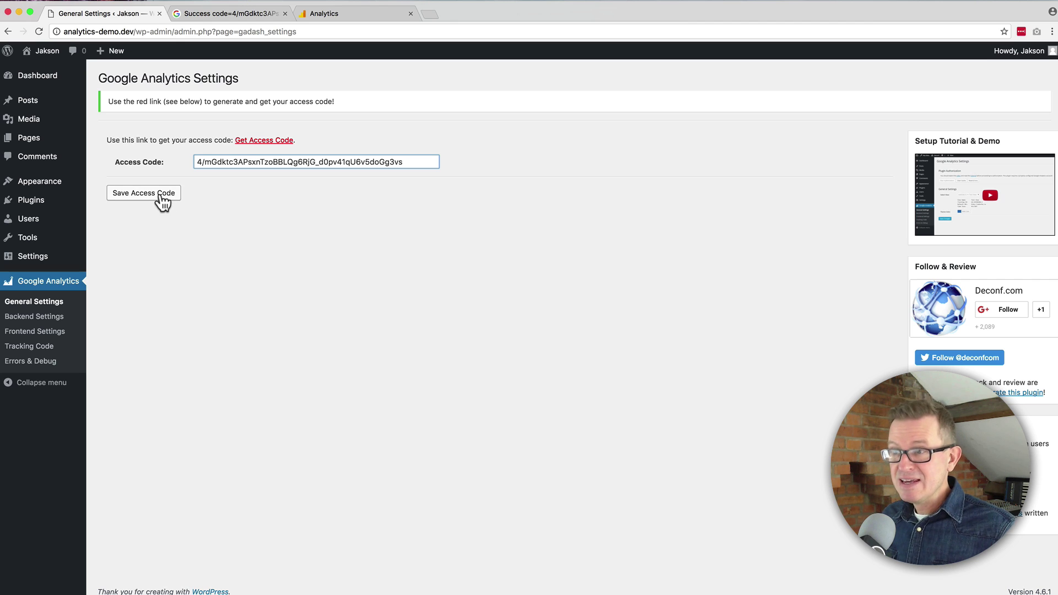
{"action": "left_click", "coordinate": [161, 198]}
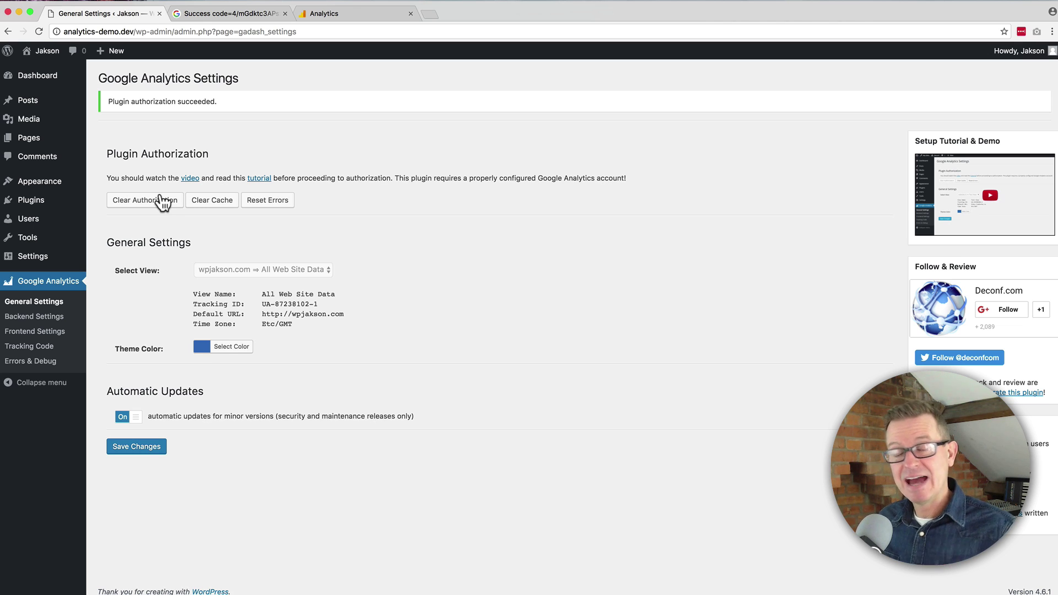
{"action": "left_click", "coordinate": [350, 11]}
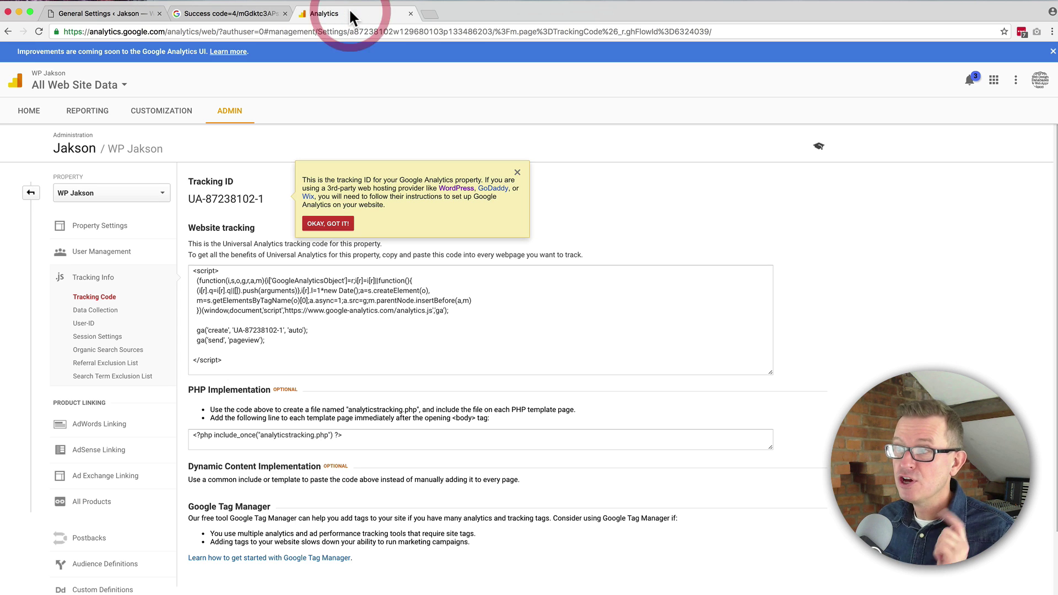
{"action": "left_click", "coordinate": [85, 113]}
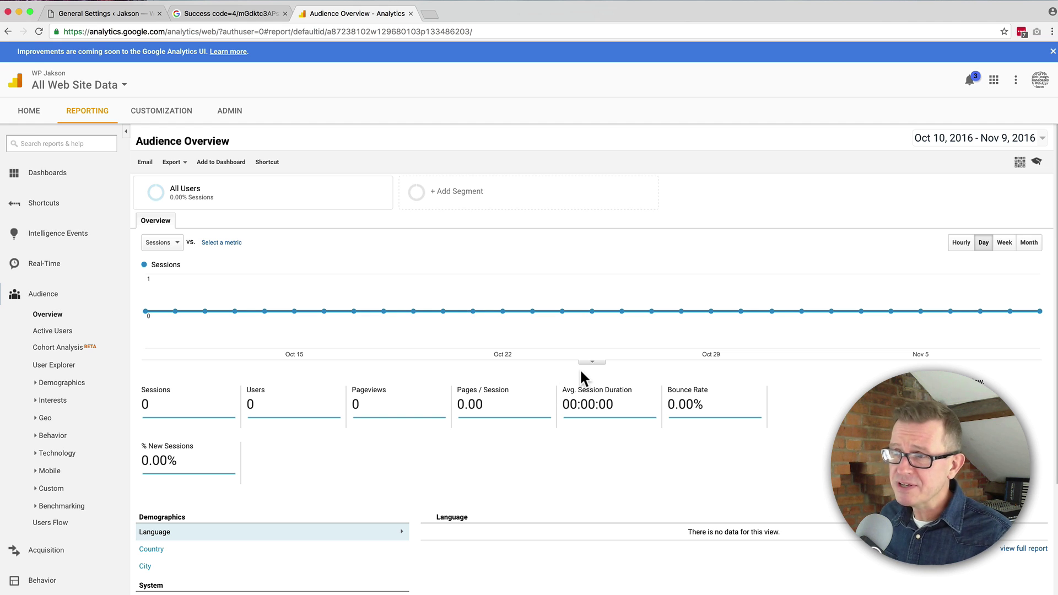
{"action": "left_click", "coordinate": [135, 17]}
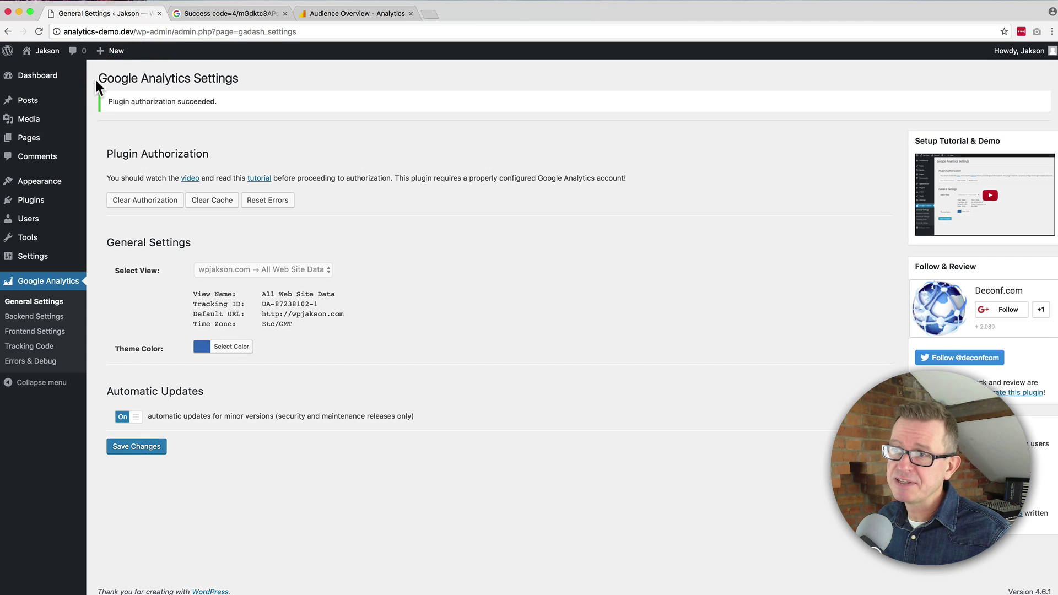
Step: Open the WordPress Dashboard and scroll down to the Google Analytics Dashboard widget
{"action": "left_click", "coordinate": [37, 75]}
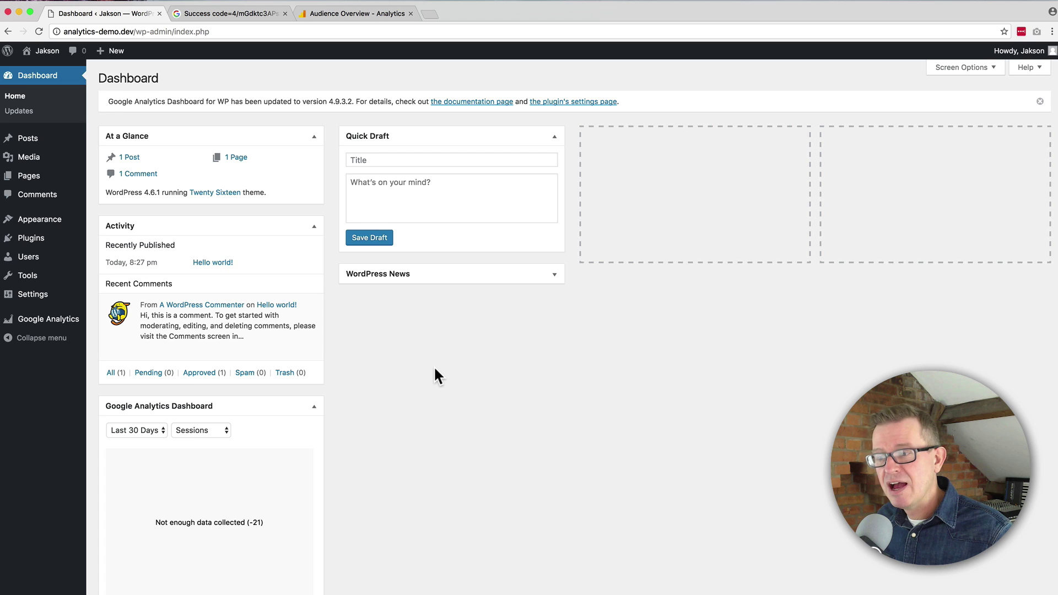
{"action": "scroll", "coordinate": [435, 369], "scroll_direction": "down", "scroll_amount": 4}
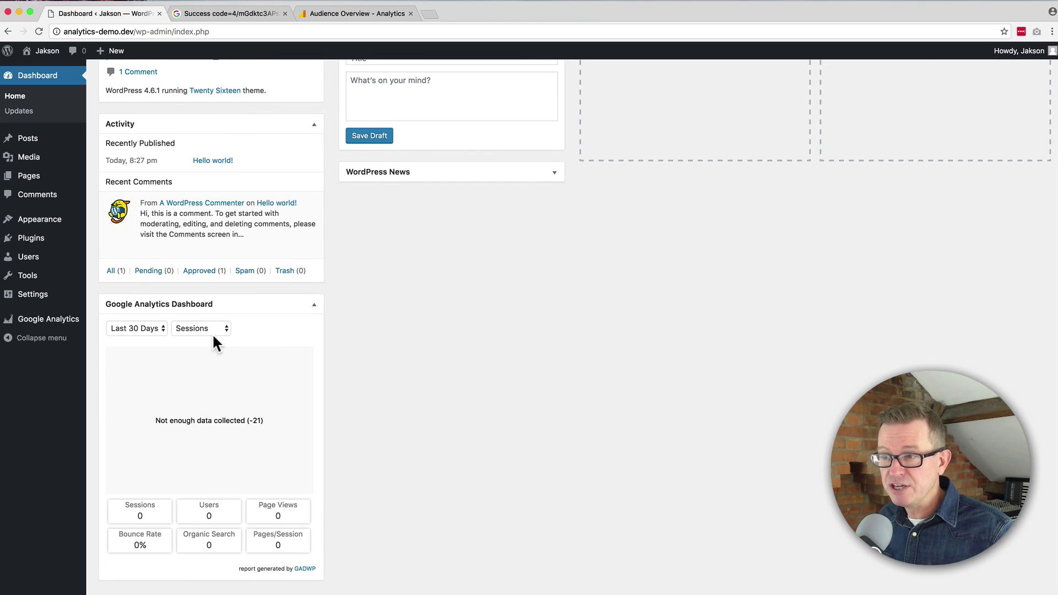